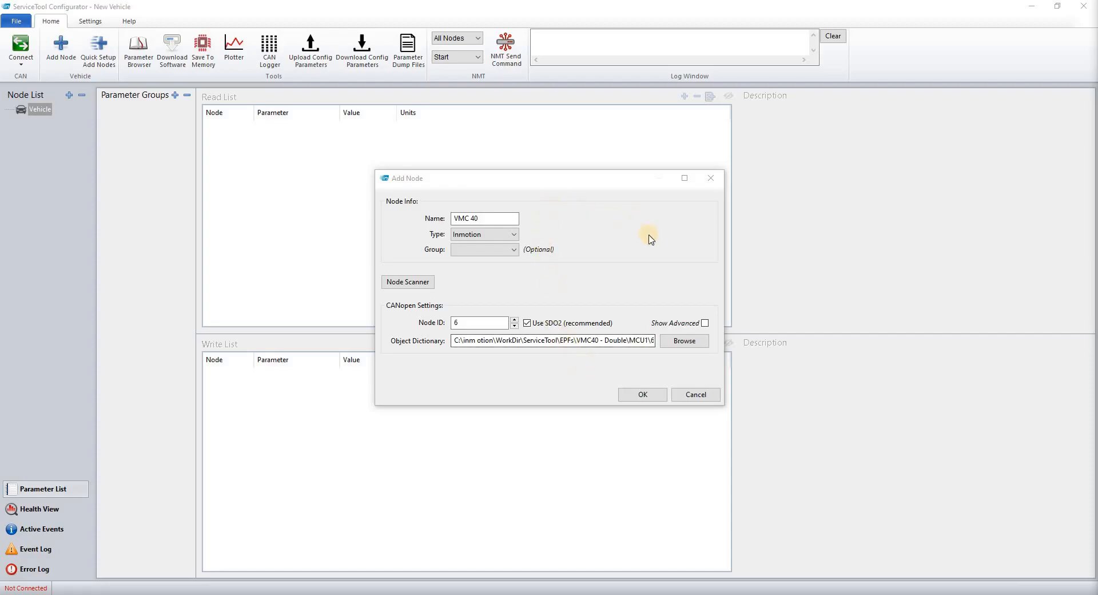
# Step: Show the advanced CANopen settings for the new VMC 40 node and try stepping its node ID down and back to 6
pyautogui.click(705, 323)
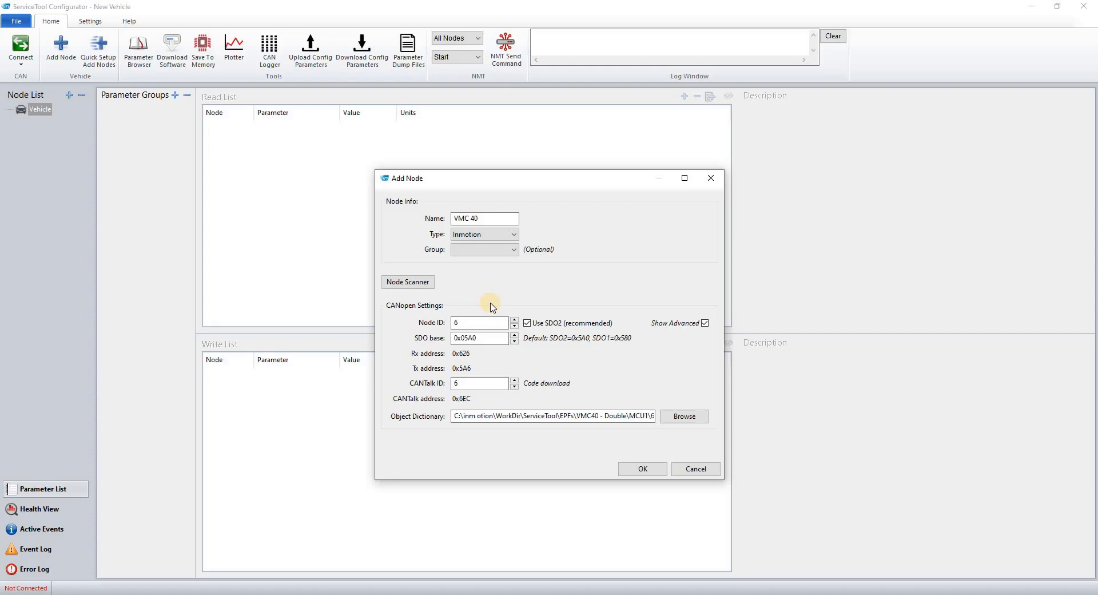
pyautogui.click(515, 328)
pyautogui.click(515, 329)
pyautogui.click(515, 329)
pyautogui.press('Up')
pyautogui.press('Up')
pyautogui.press('Up')
pyautogui.click(464, 384)
# Step: Try node ID 38 with SDO2 disabled, and restore node ID 6 with SDO2 enabled
pyautogui.click(527, 325)
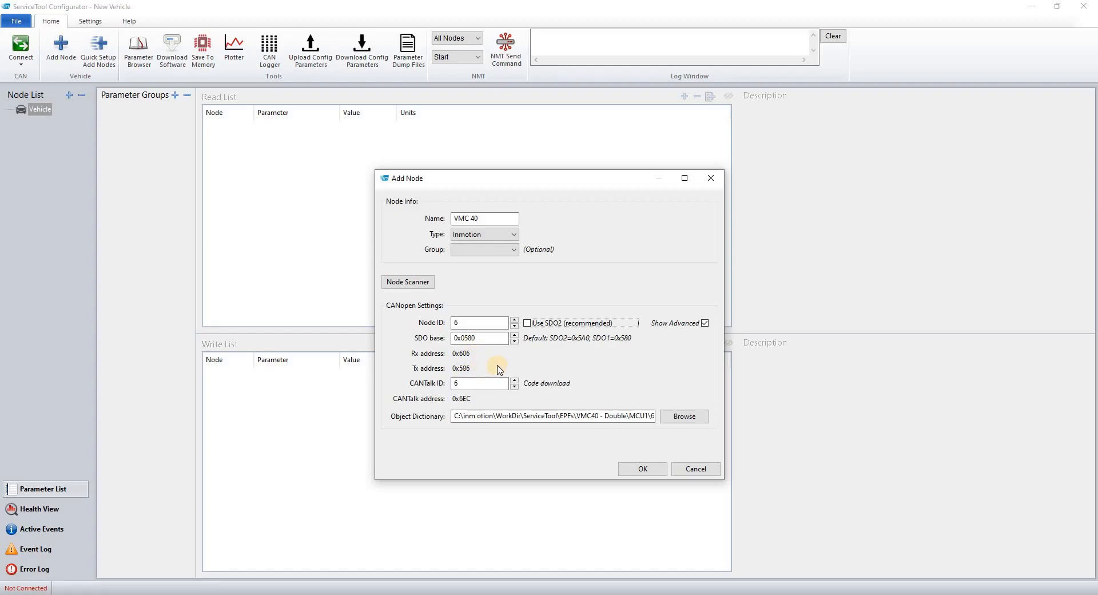
pyautogui.doubleClick(488, 324)
pyautogui.press('BackSpace')
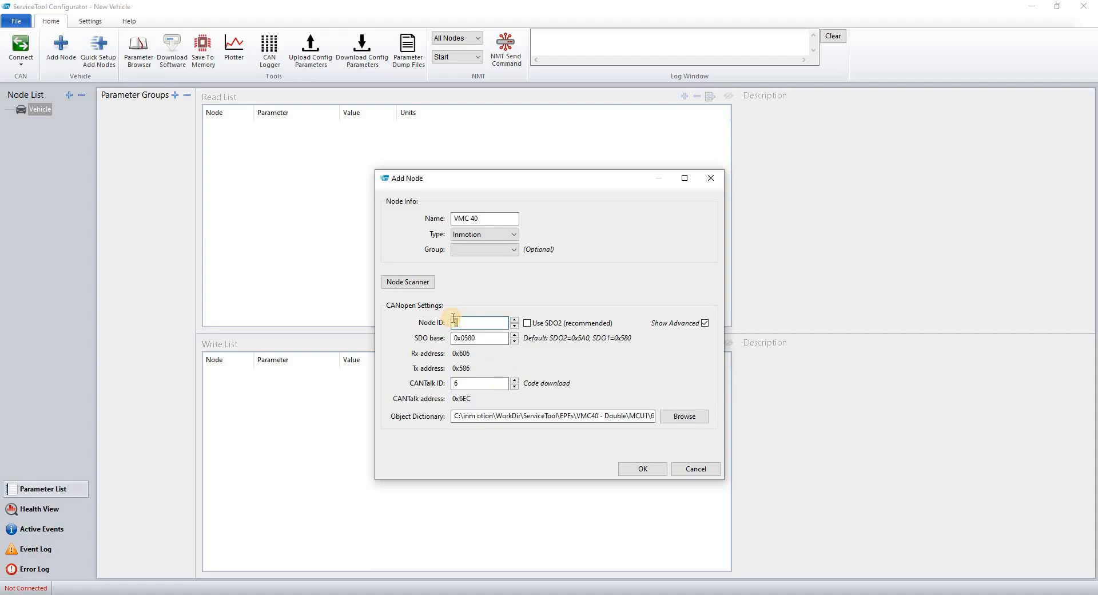
pyautogui.write('38')
pyautogui.moveTo(465, 322); pyautogui.dragTo(424, 322)
pyautogui.write('6')
pyautogui.click(528, 323)
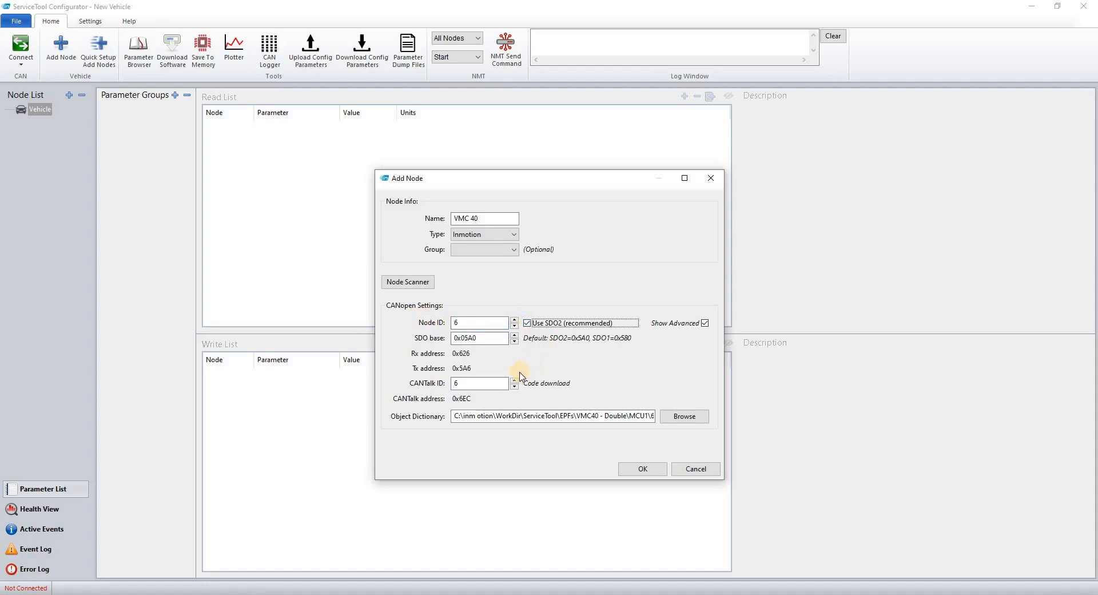
# Step: Set both the node ID and the CANTalk ID of the new node to 11
pyautogui.click(515, 326)
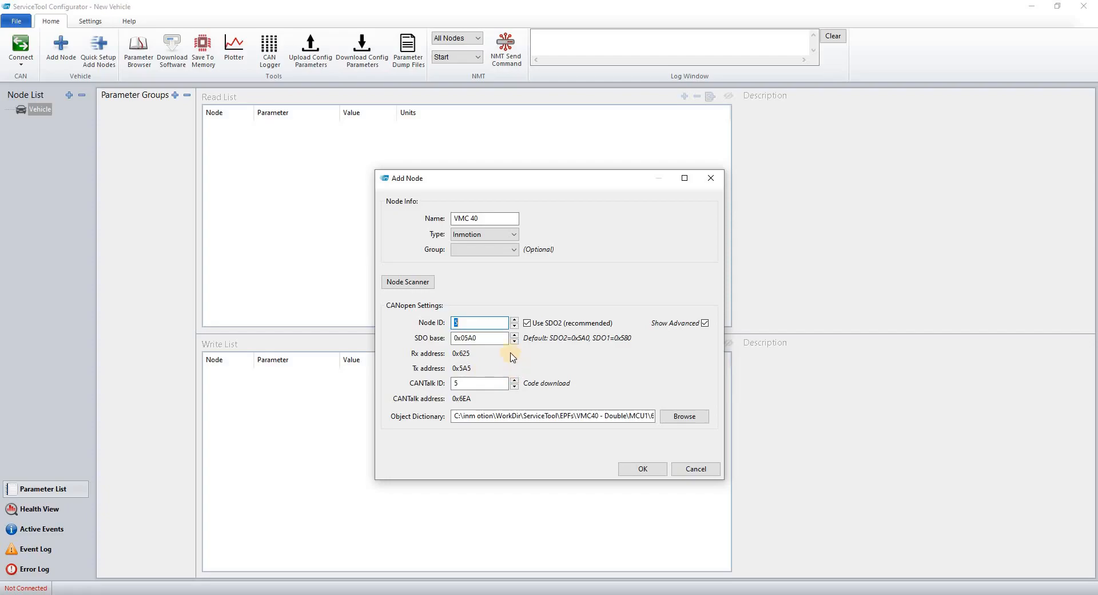
pyautogui.write('11')
pyautogui.doubleClick(467, 383)
pyautogui.write('11')
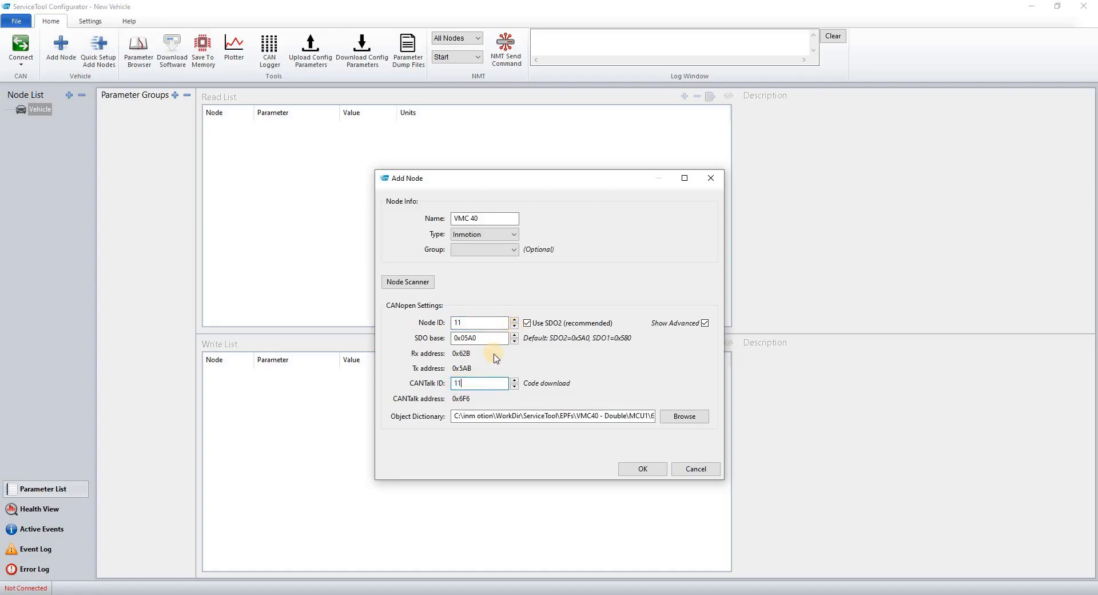
# Step: Step the node ID back down and try 5, 37 and 1 as its value
pyautogui.click(514, 326)
pyautogui.click(514, 325)
pyautogui.click(514, 325)
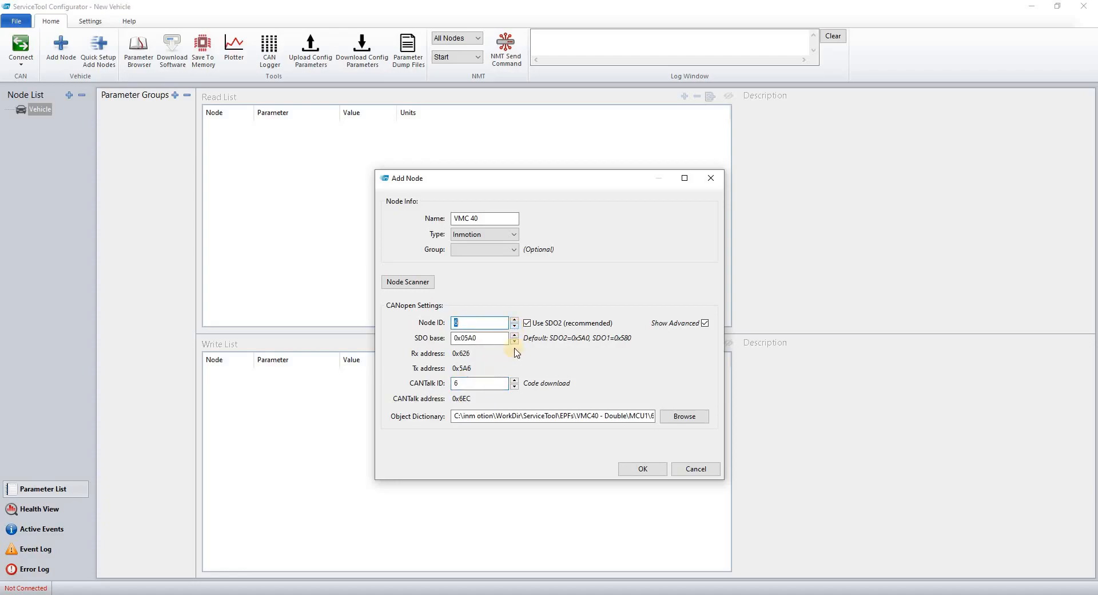
pyautogui.click(514, 325)
pyautogui.click(514, 325)
pyautogui.click(514, 327)
pyautogui.write('5')
pyautogui.write('37')
pyautogui.moveTo(497, 320); pyautogui.dragTo(452, 323)
pyautogui.write('1')
# Step: Set the SDO base to 0x0380 and the node ID to 5, and cancel adding the node
pyautogui.click(479, 339)
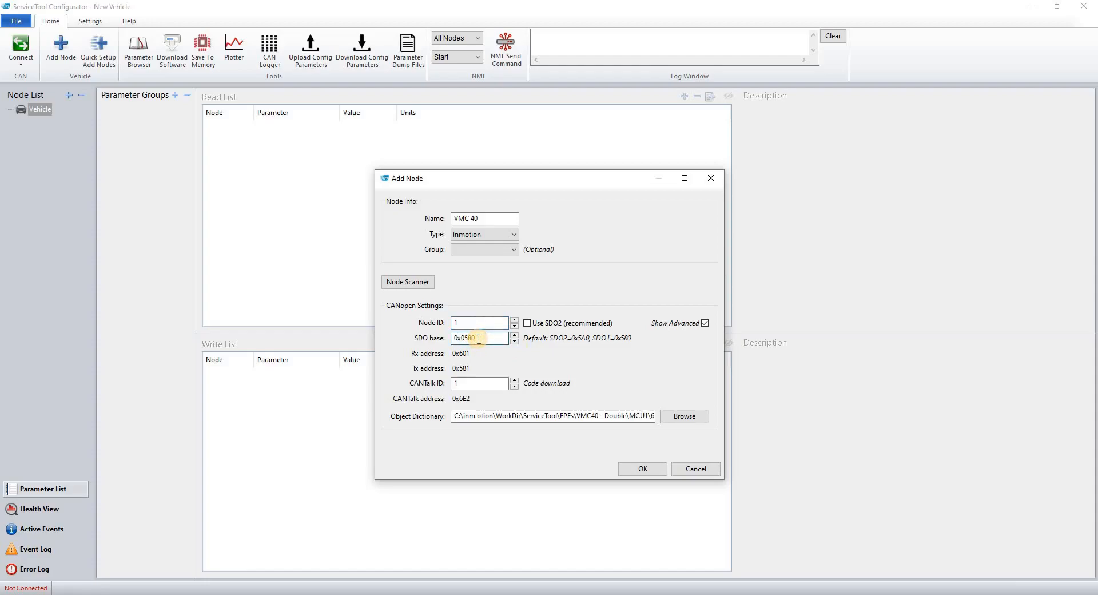
pyautogui.press('BackSpace')
pyautogui.press('BackSpace')
pyautogui.write('380')
pyautogui.doubleClick(455, 323)
pyautogui.write('5')
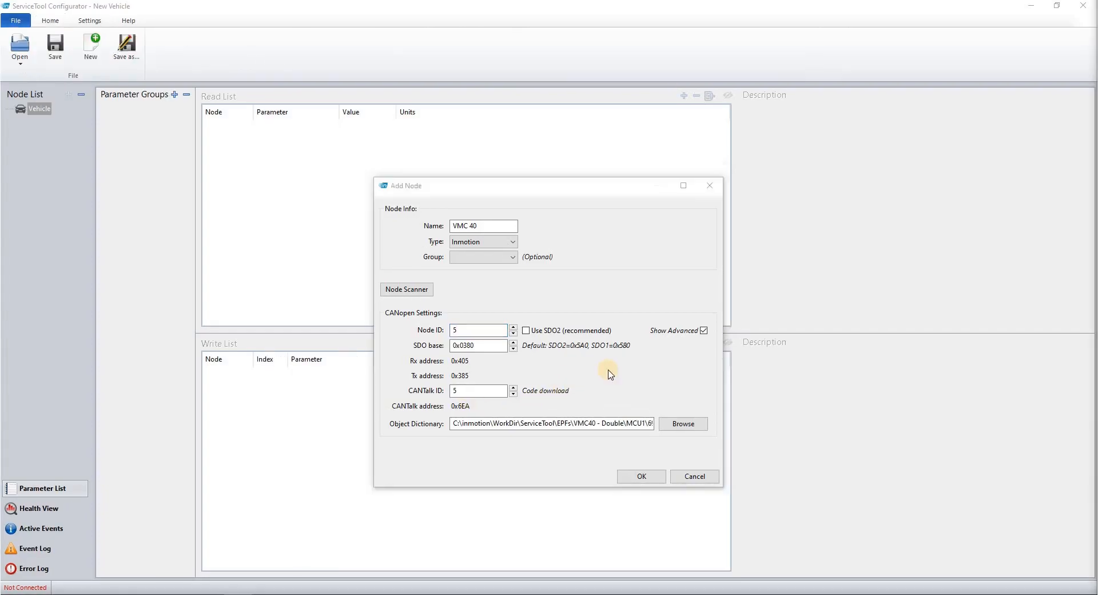
pyautogui.click(608, 377)
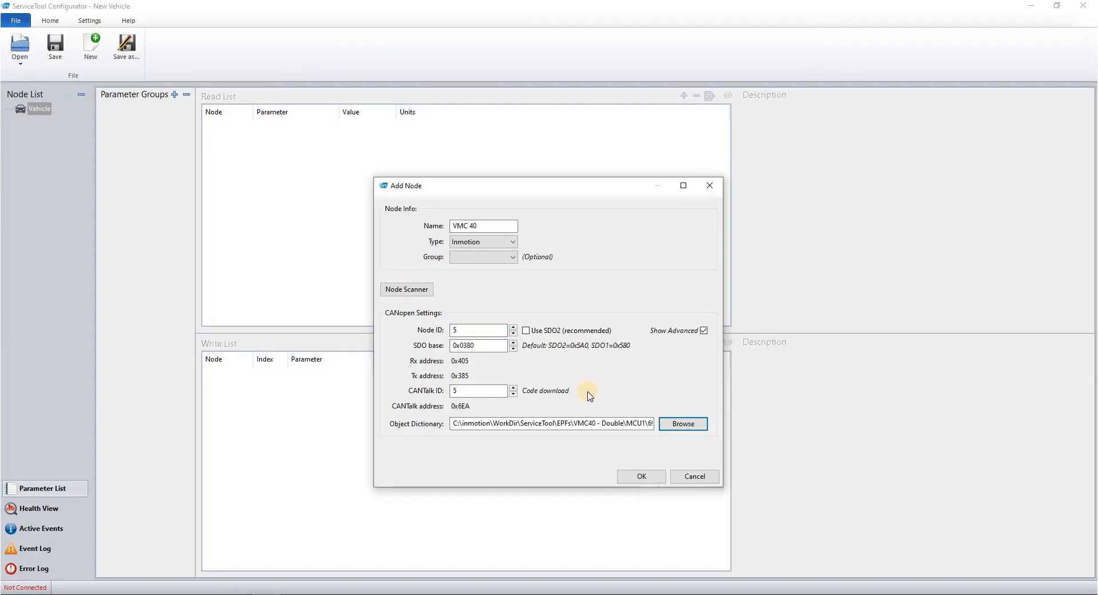
pyautogui.click(687, 476)
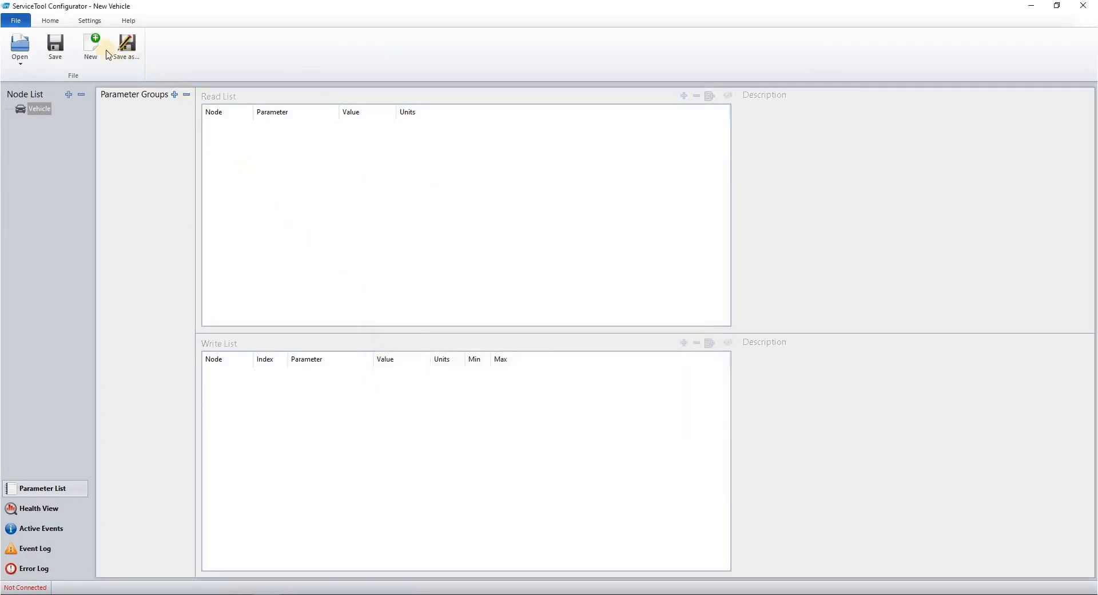
# Step: Add the vehicle's nodes with Quick Setup and connect to the CAN bus
pyautogui.click(50, 24)
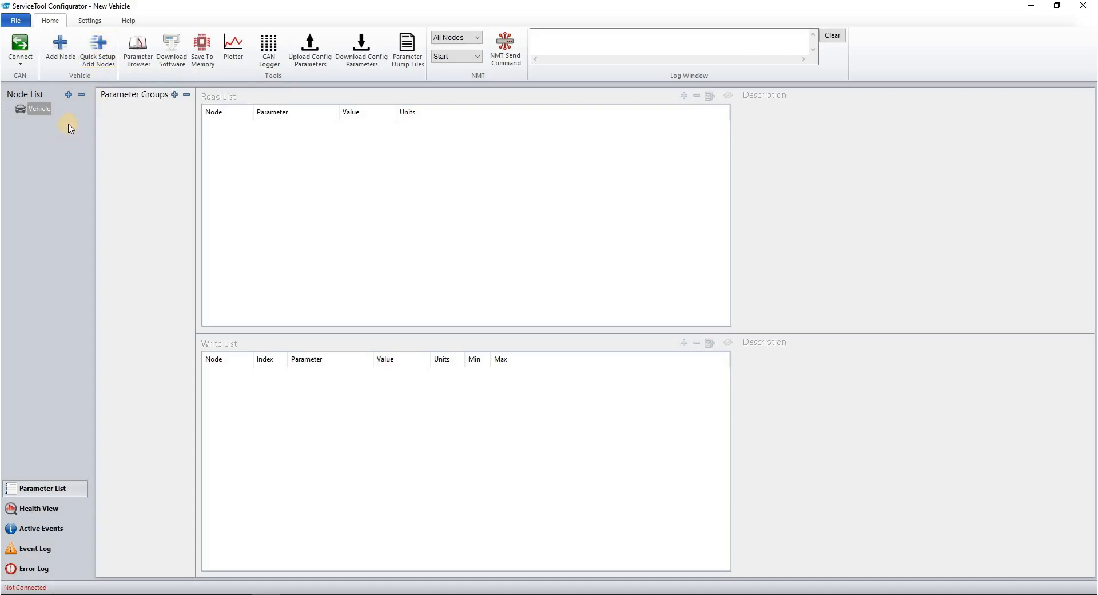
pyautogui.click(103, 50)
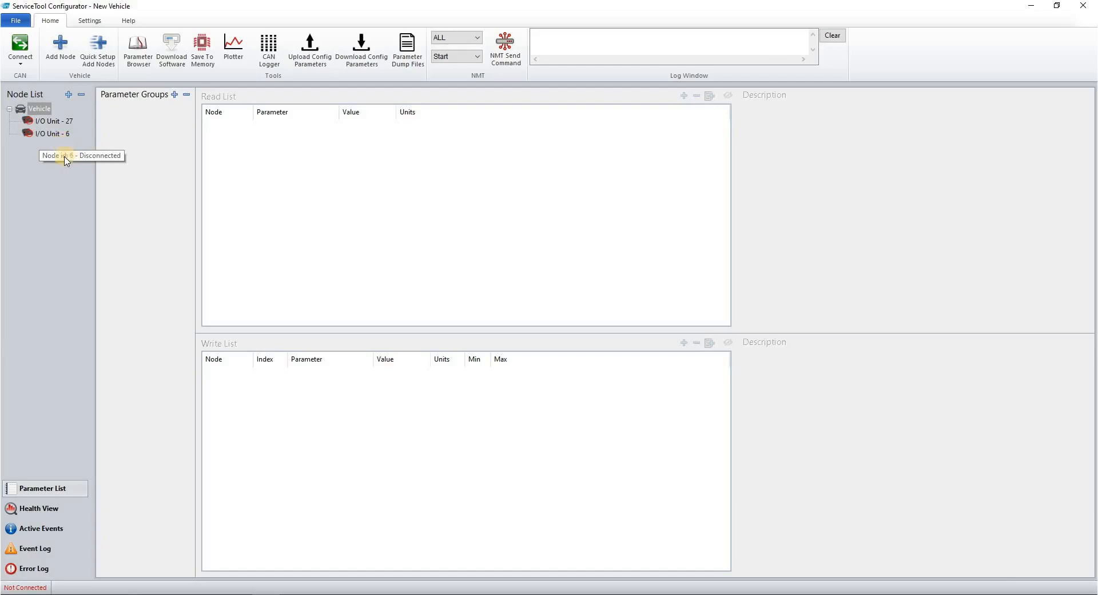
pyautogui.click(24, 54)
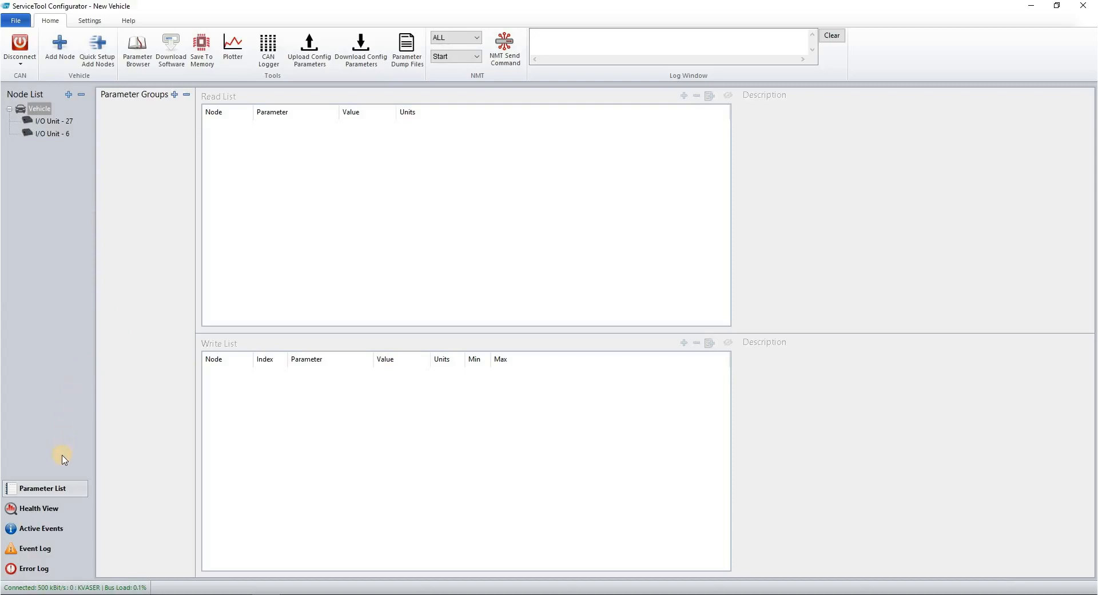
# Step: View the Health View and the refreshed active events of both I/O units, and return to the Parameter List
pyautogui.click(38, 508)
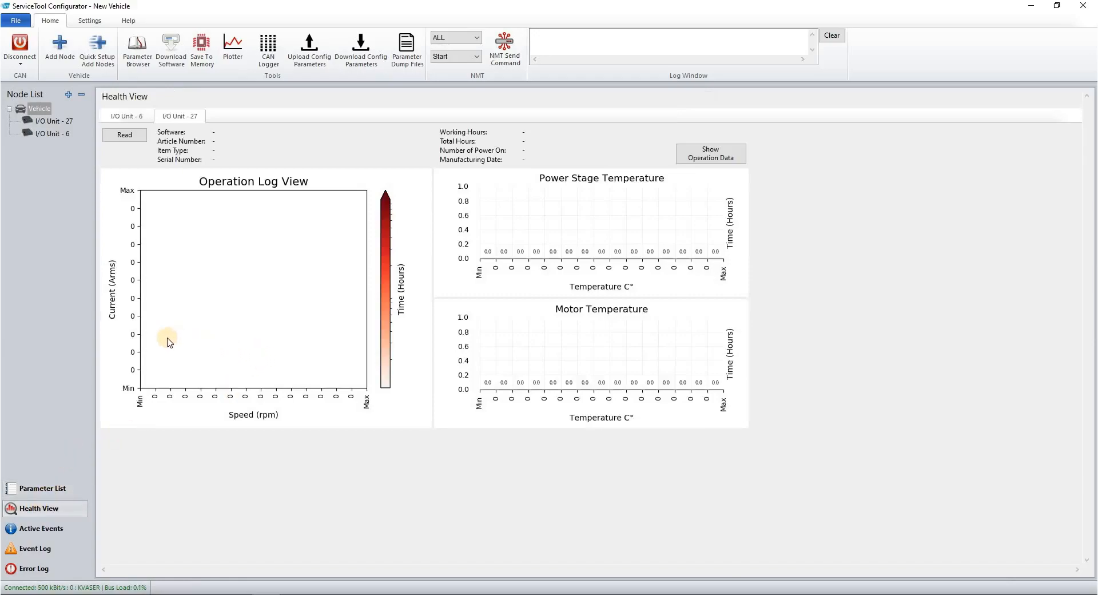
pyautogui.click(46, 528)
pyautogui.click(140, 303)
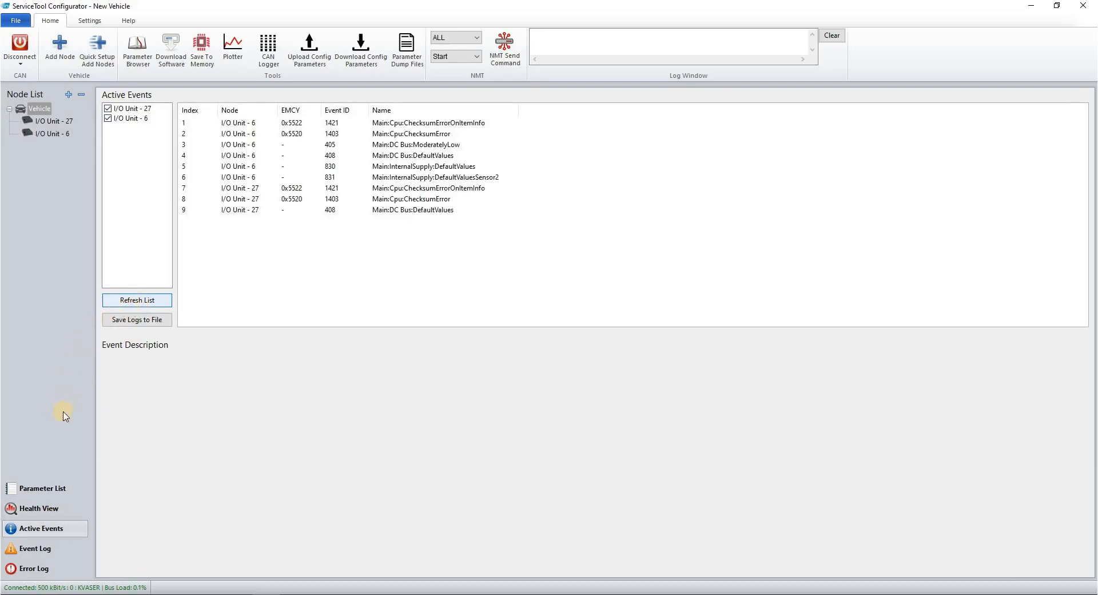
pyautogui.click(43, 488)
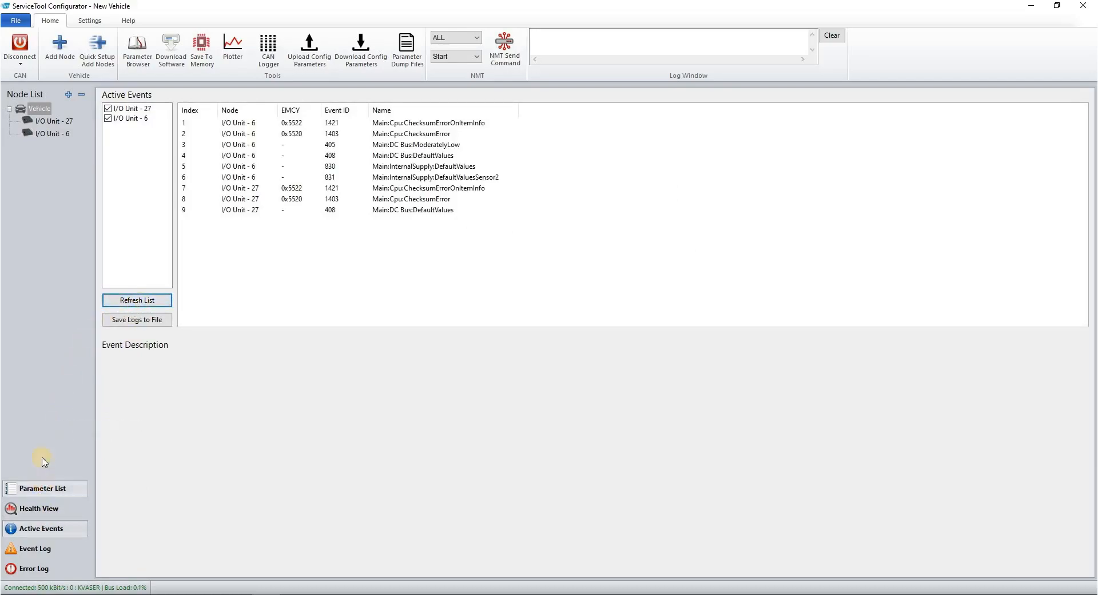